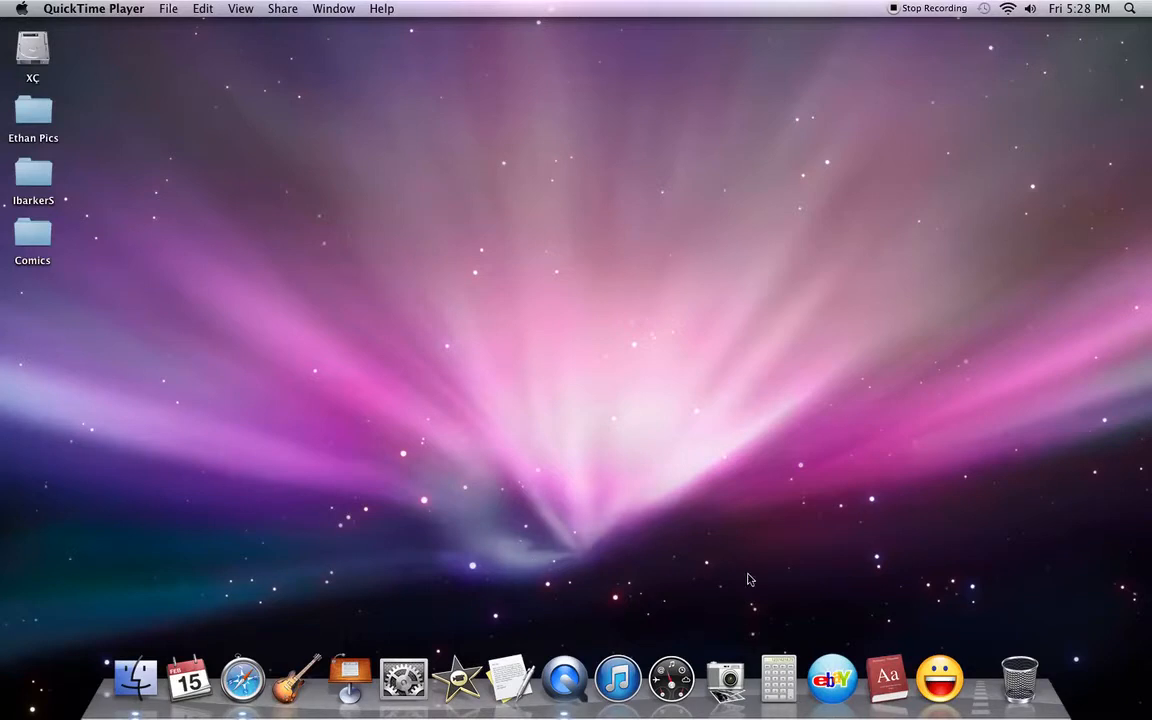
Step: Launch Safari from the Dock and clear the Yahoo address from the address bar
click(247, 676)
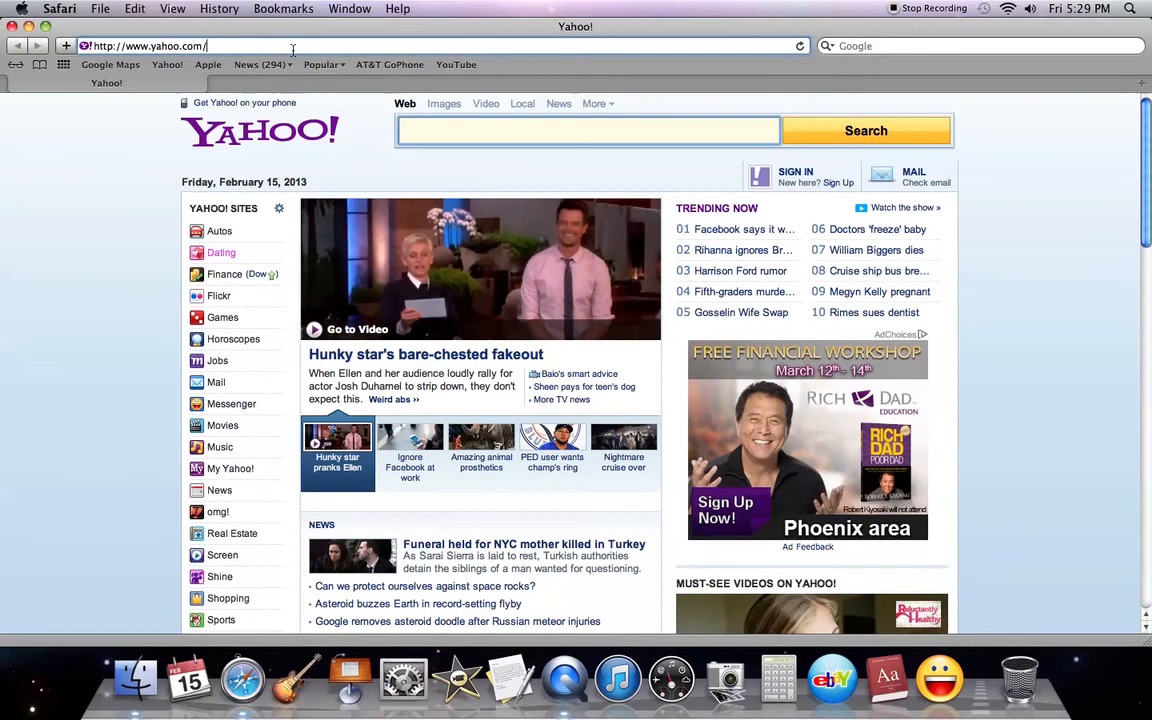
drag(293, 46, 50, 55)
key(BackSpace)
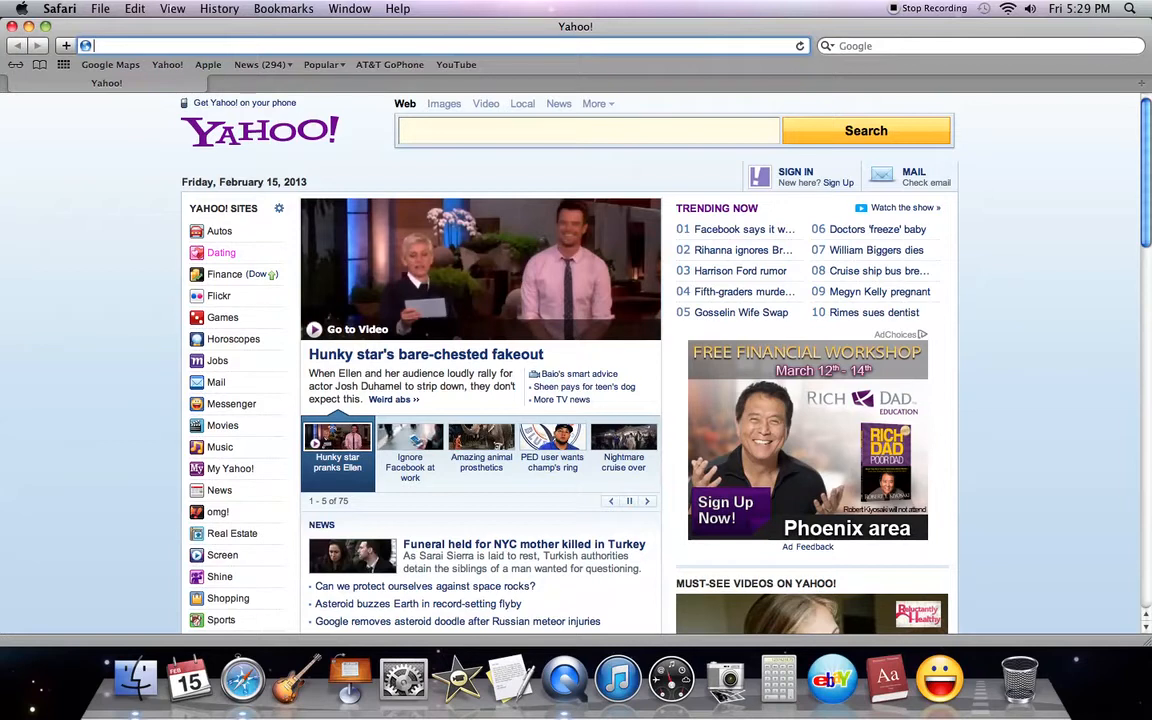
text(ra)
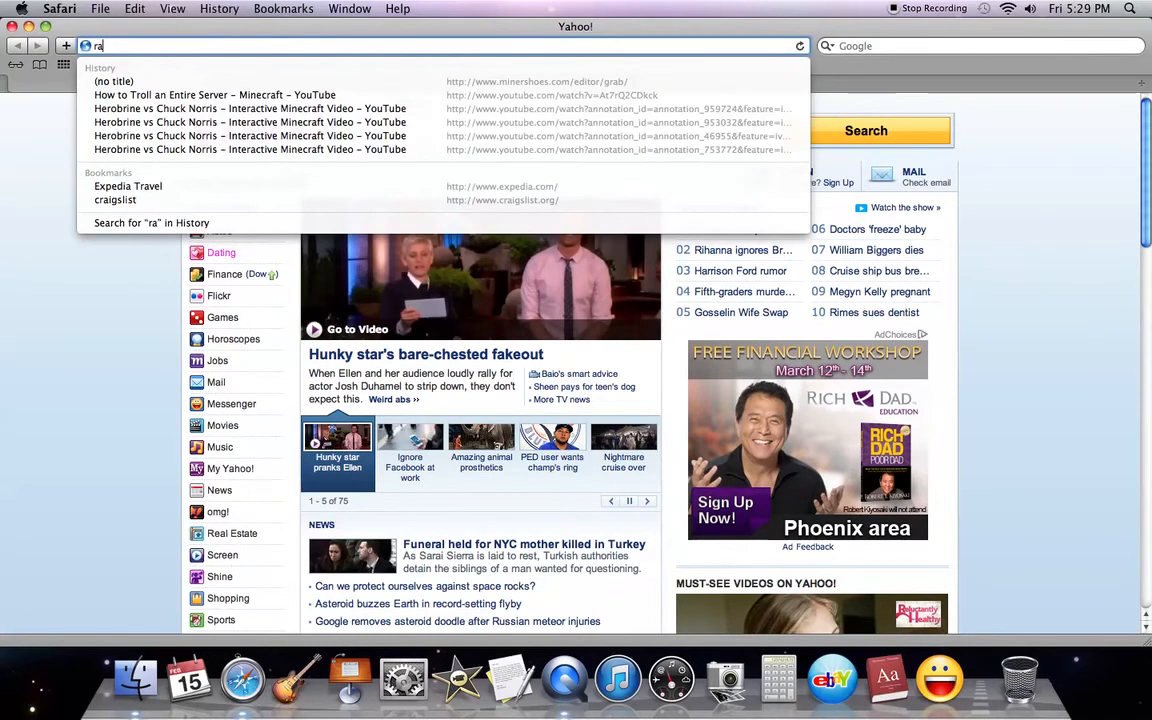
text(gemaker)
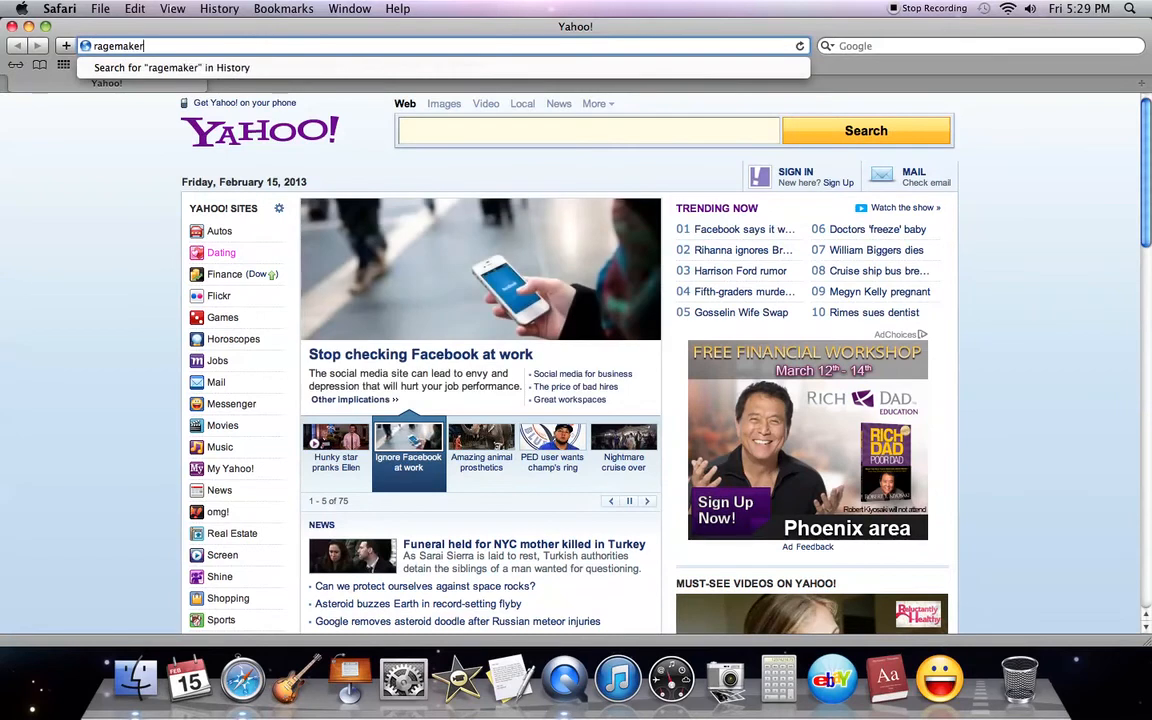
text(.net)
Step: Load ragemaker.net to reach Dan Awesome's Rage Maker page
key(Return)
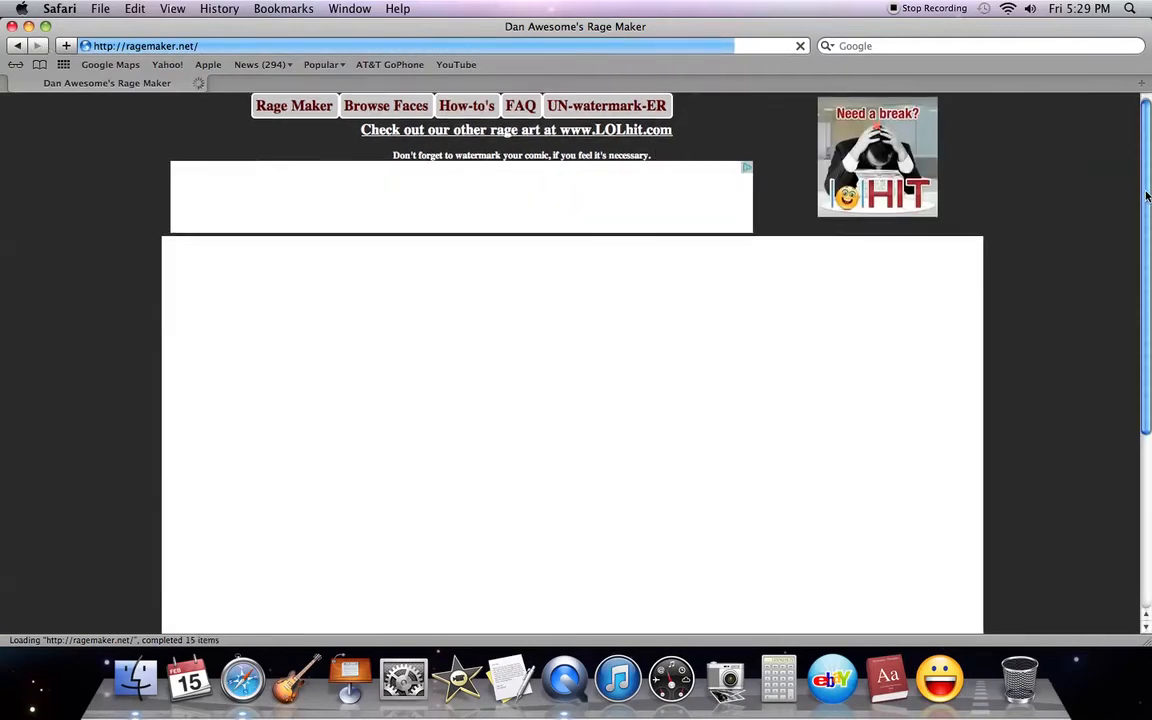
drag(1149, 157, 1143, 231)
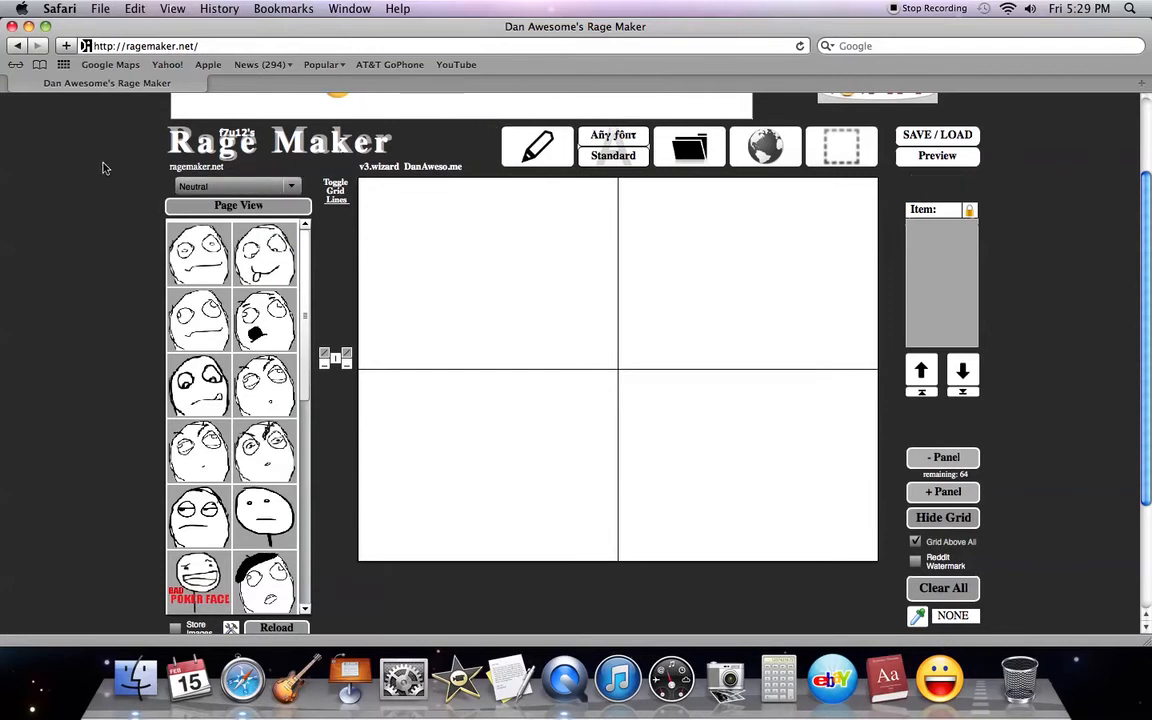
Step: Hide the browser and open the Comics folder from the desktop
click(28, 27)
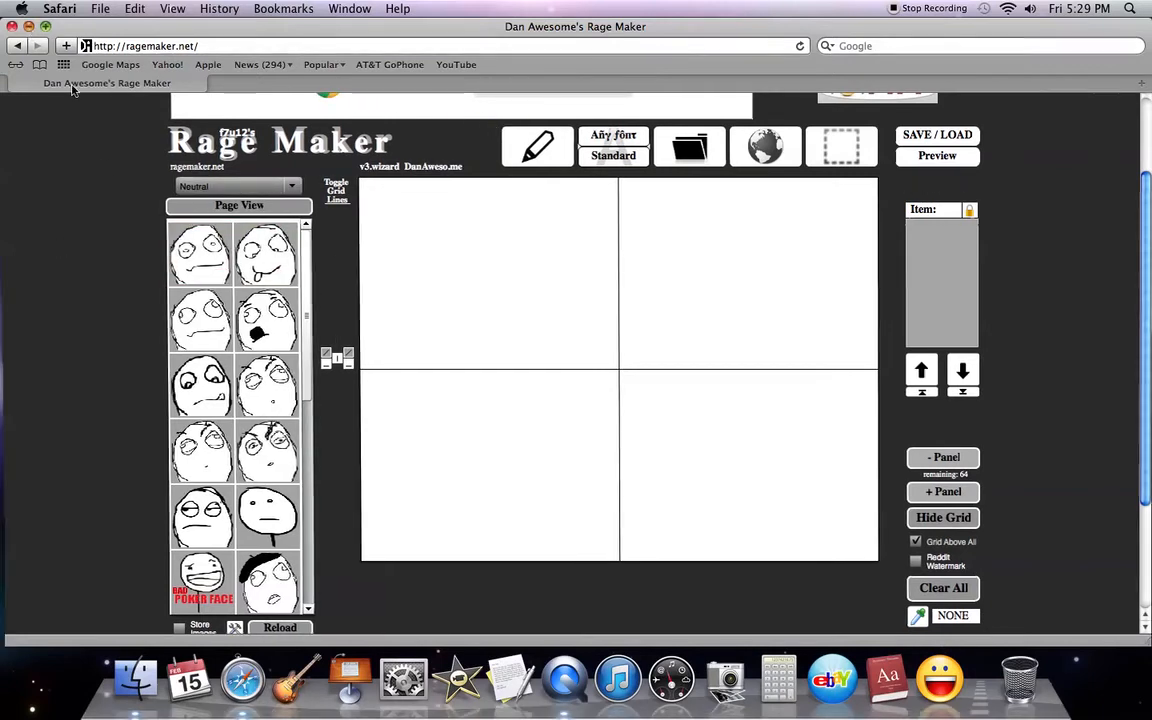
double_click(40, 224)
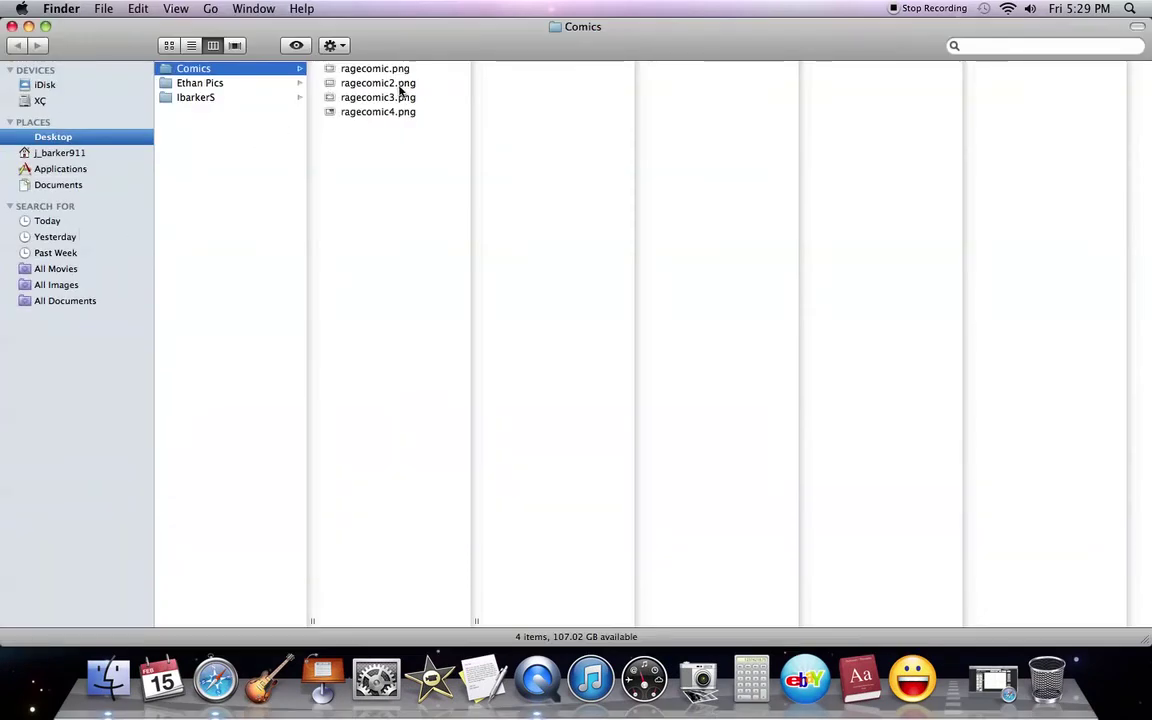
Step: Preview ragecomic.png, ragecomic2.png, ragecomic3.png and ragecomic4.png in column view
click(360, 69)
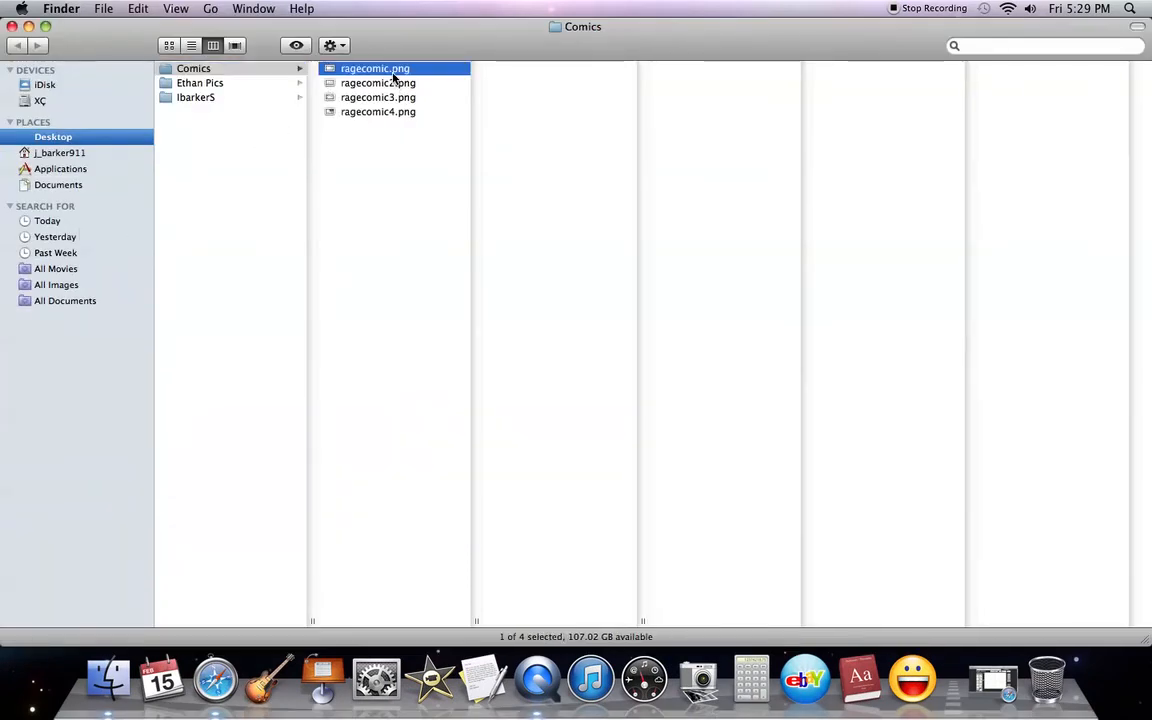
click(388, 83)
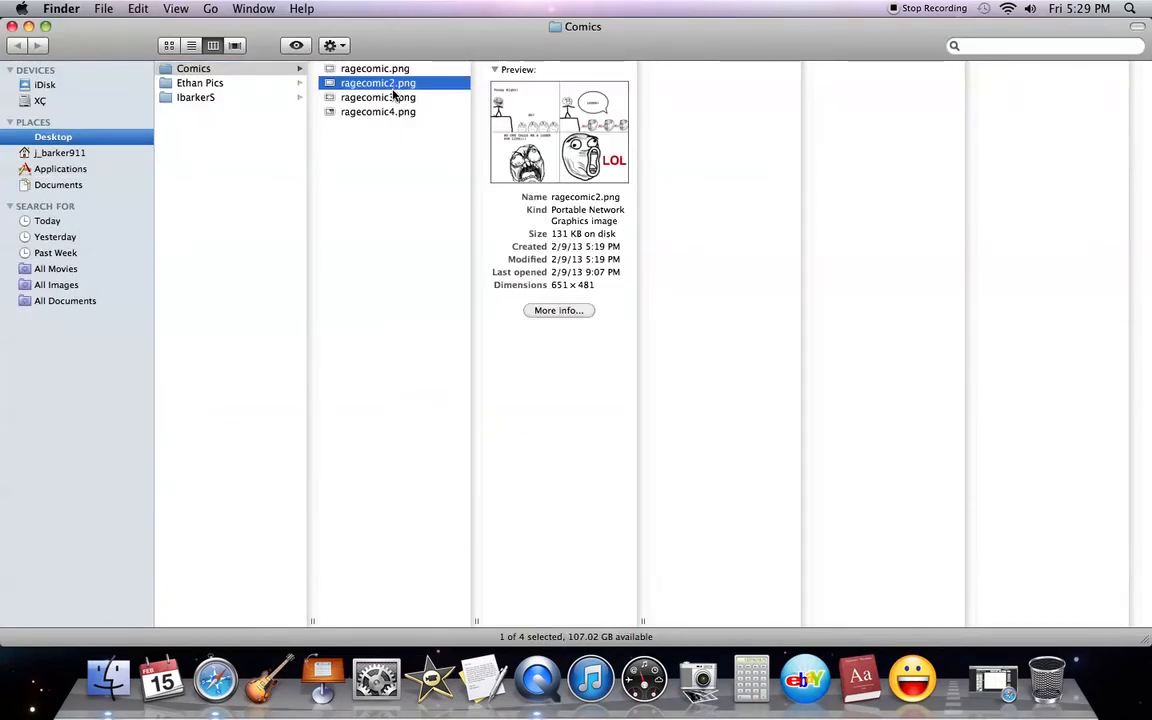
click(355, 97)
click(385, 112)
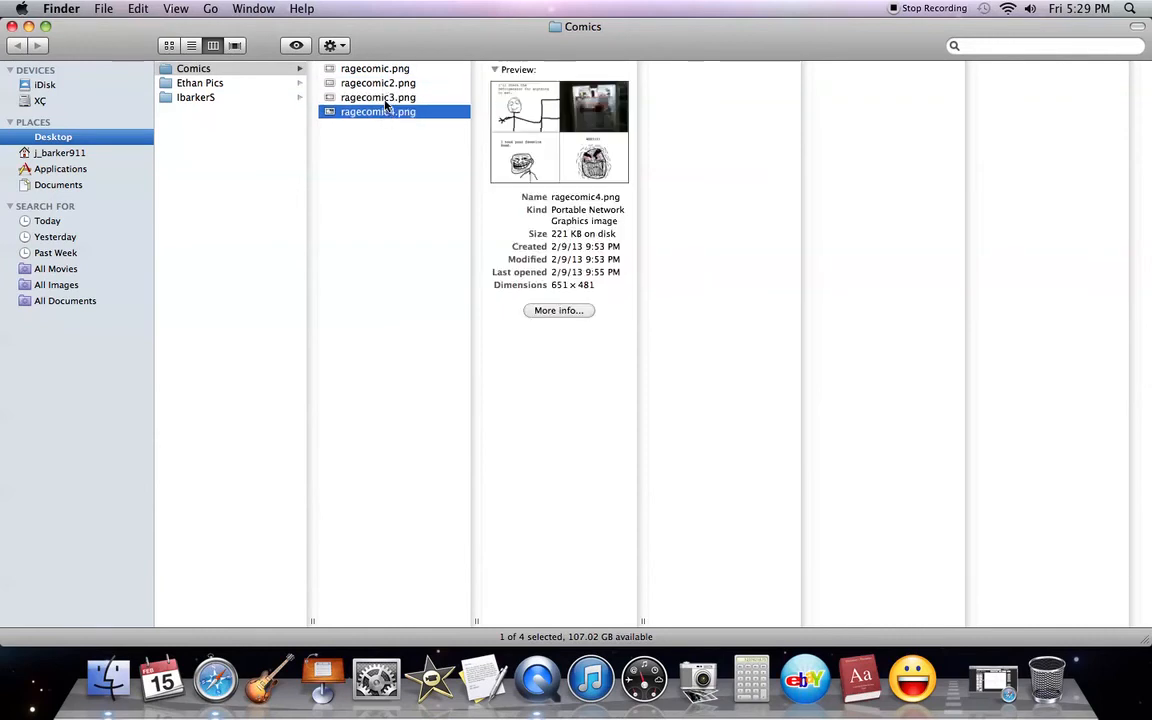
Step: View ragecomic3.png in Preview, recentre its window, then close it
double_click(386, 99)
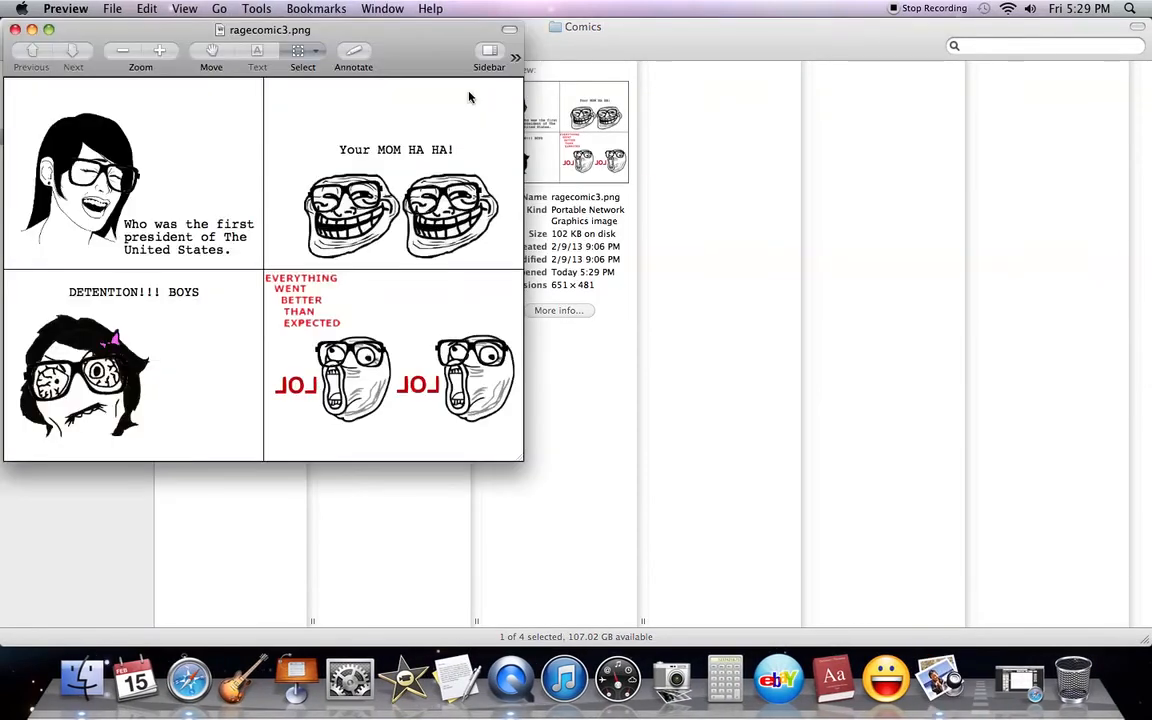
mouse_move(225, 32)
mouse_down()
mouse_move(507, 89)
mouse_move(496, 80)
mouse_up()
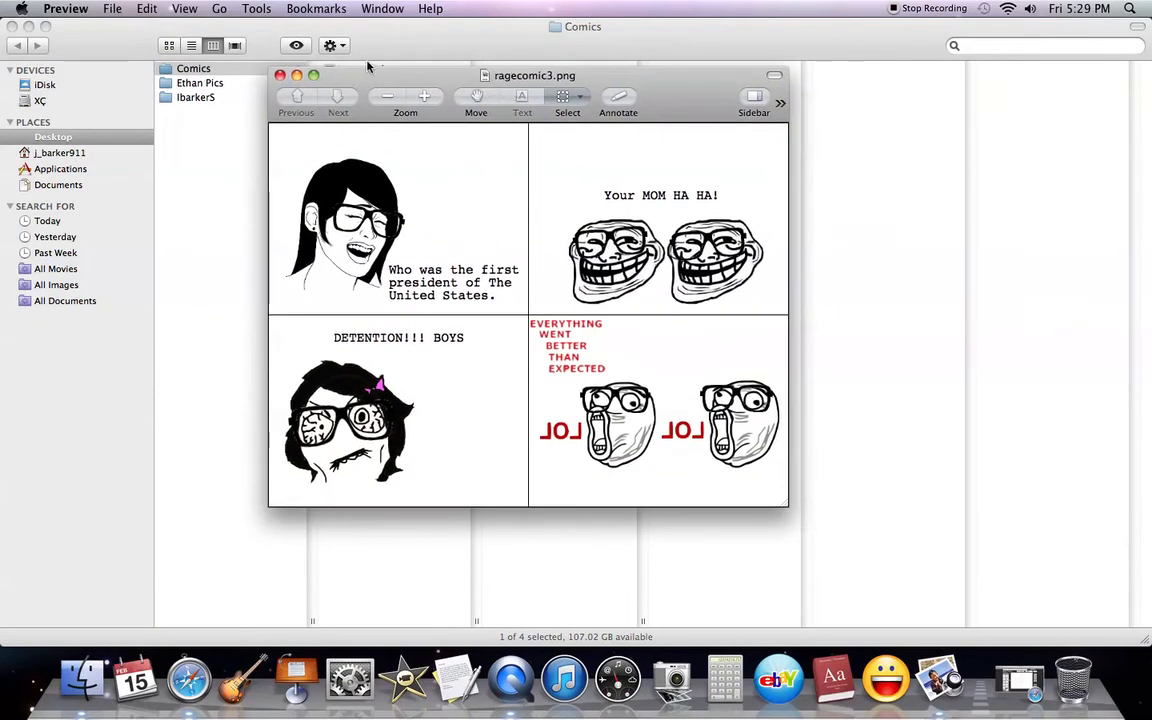
click(281, 76)
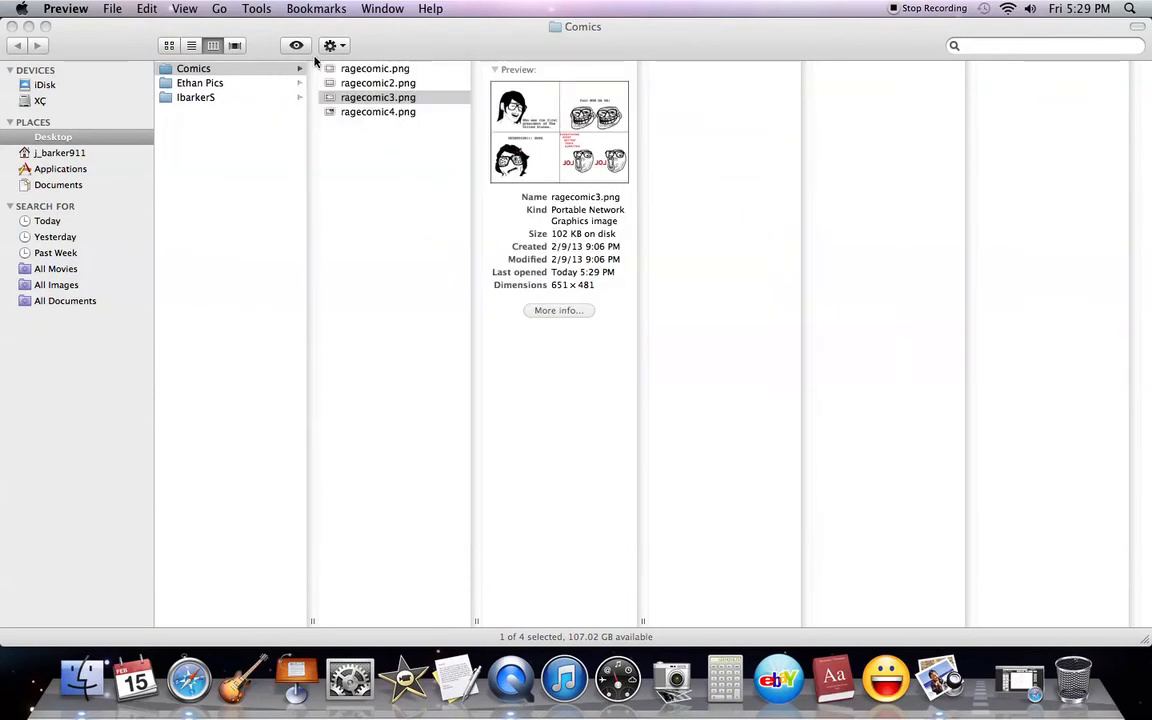
Step: Take a Quick Look at ragecomic3.png and dismiss it
click(295, 45)
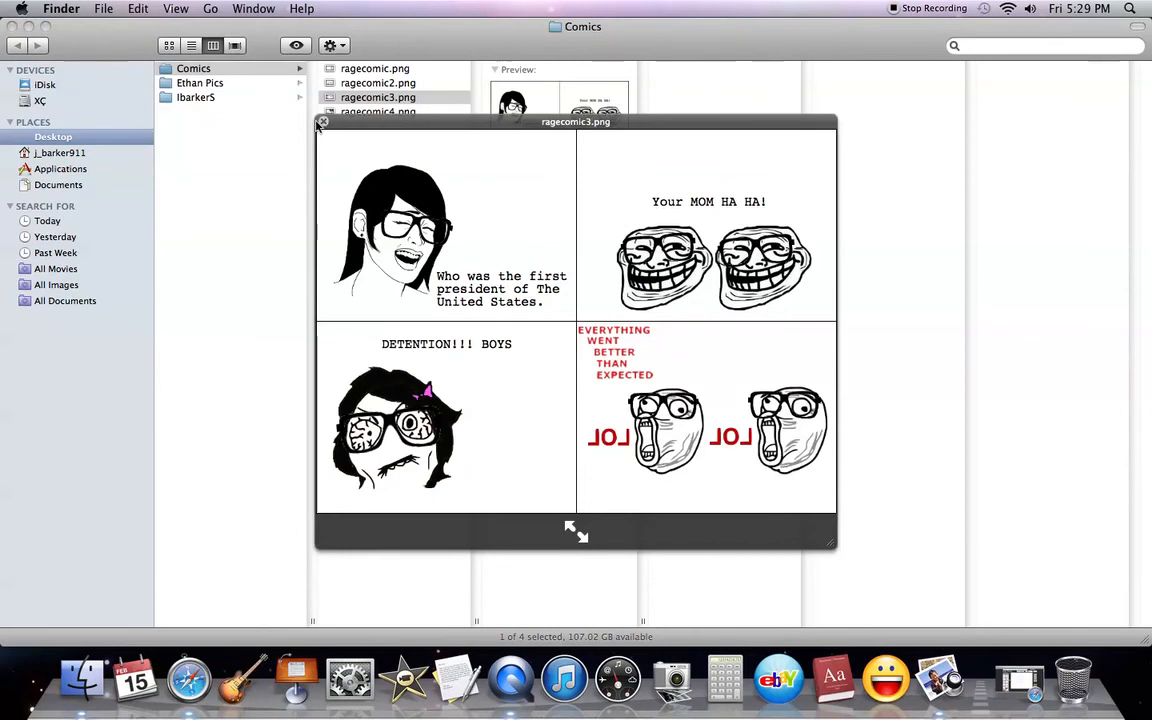
click(323, 122)
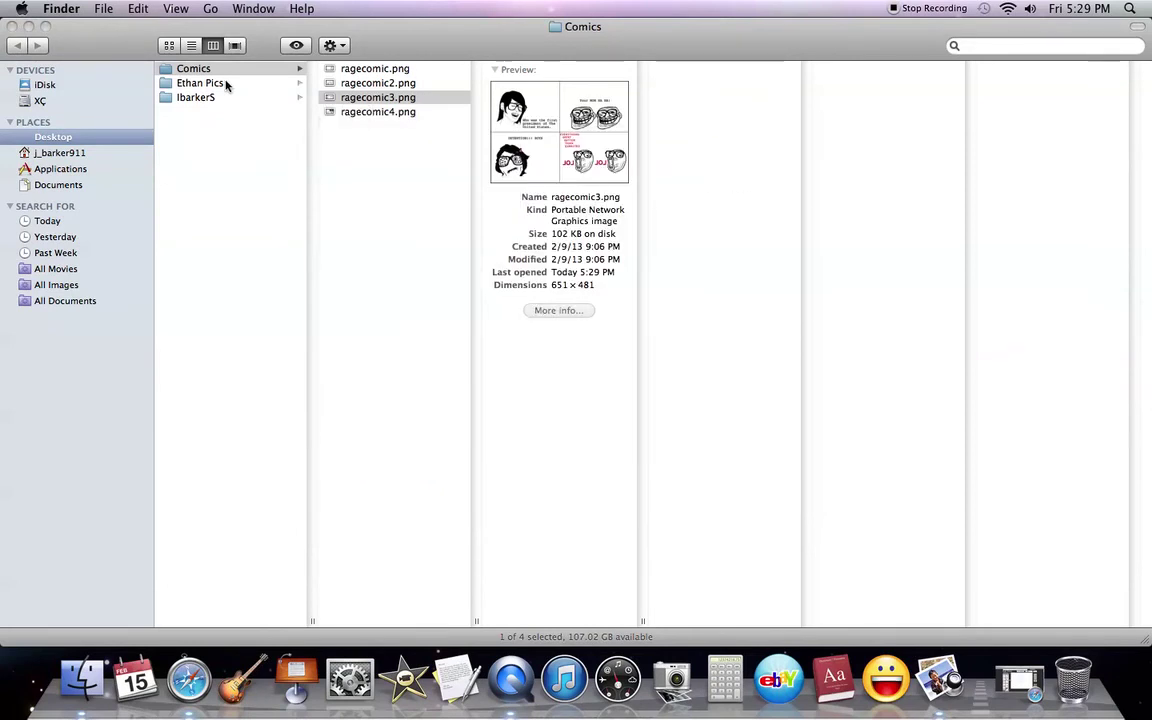
click(12, 27)
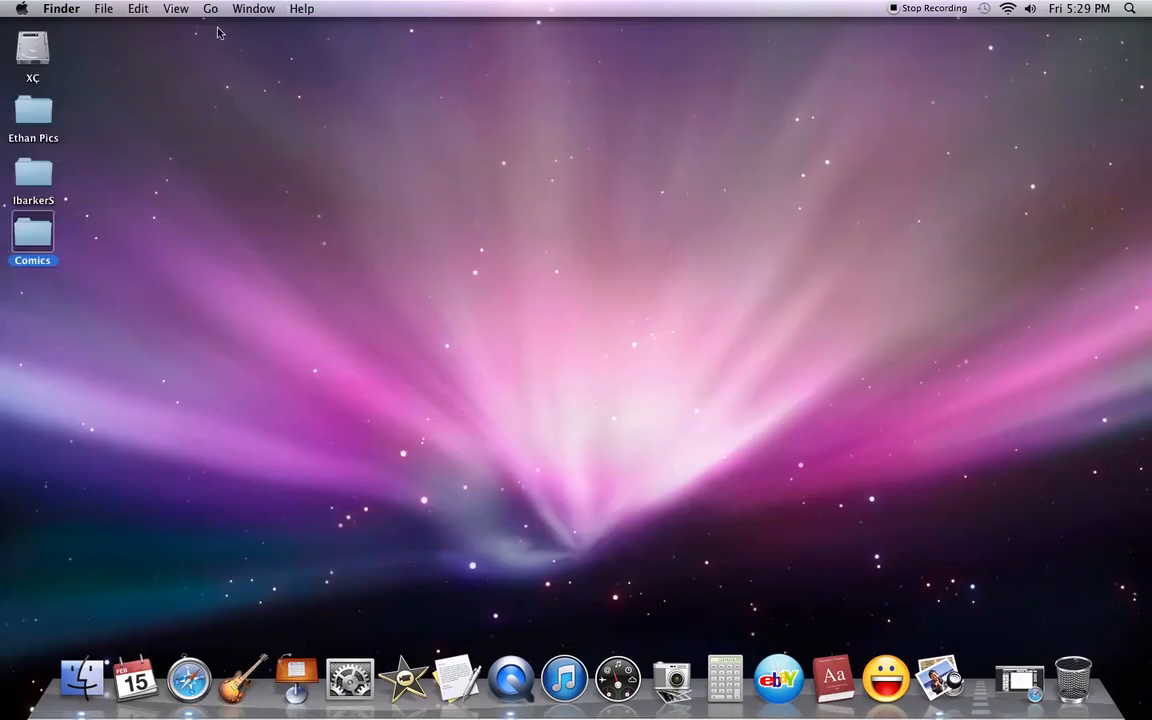
click(500, 68)
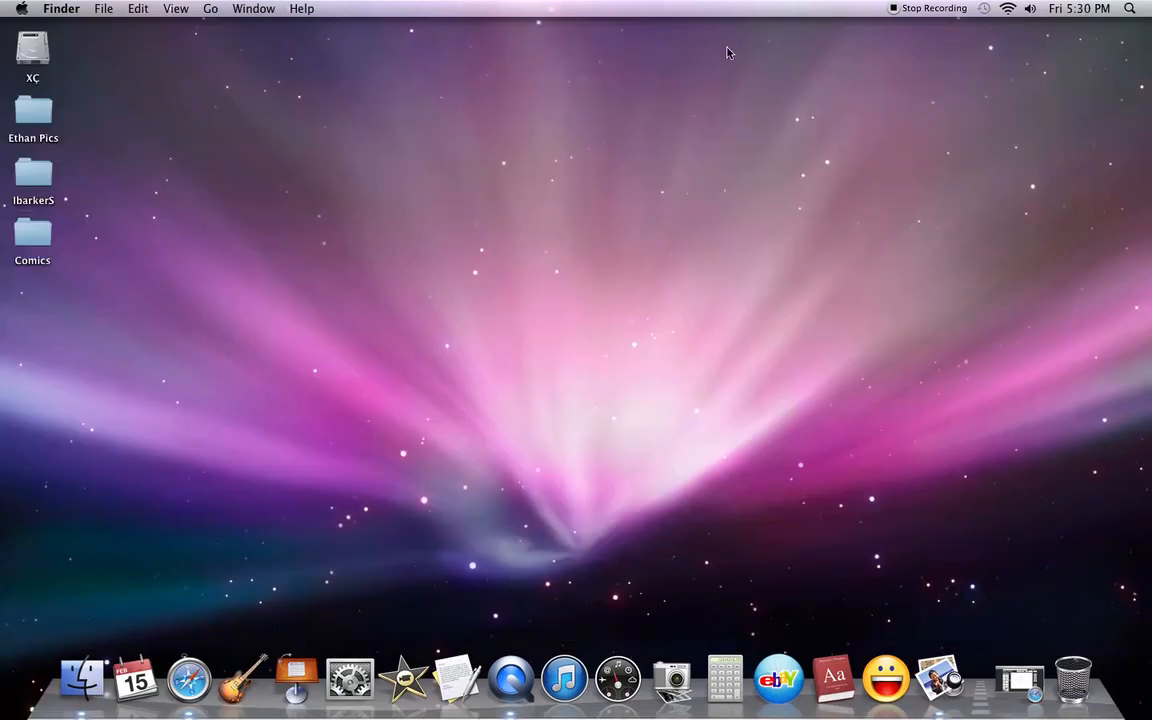